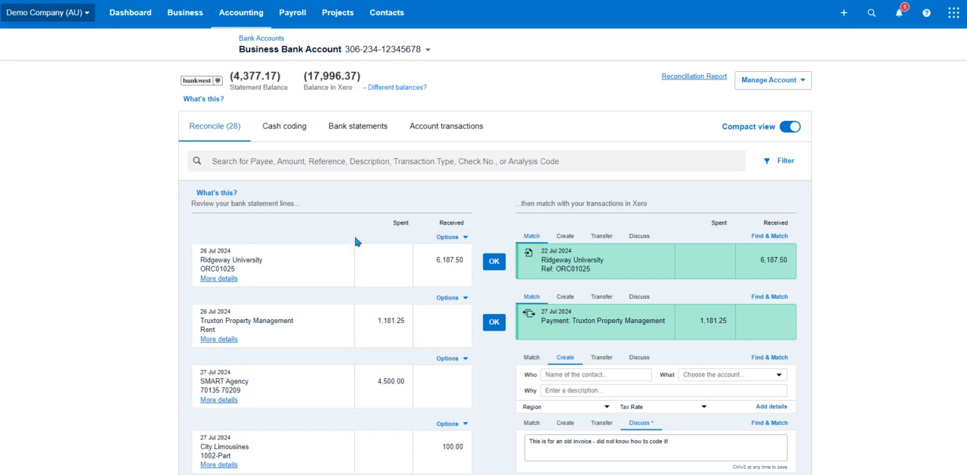
Examine where a bank rule can be created: the Ridgeway University line's options and the City Limousines row in cash coding
click(465, 239)
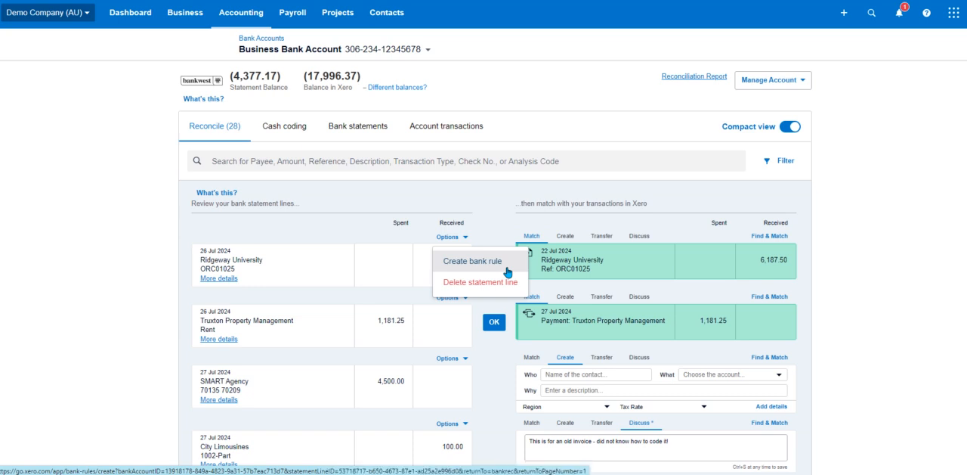
click(95, 139)
right_click(282, 139)
click(312, 143)
click(330, 0)
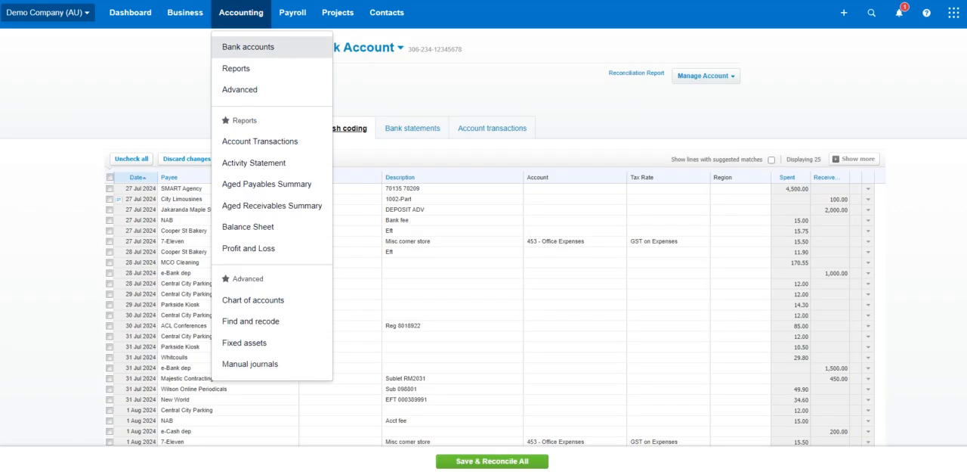
click(491, 94)
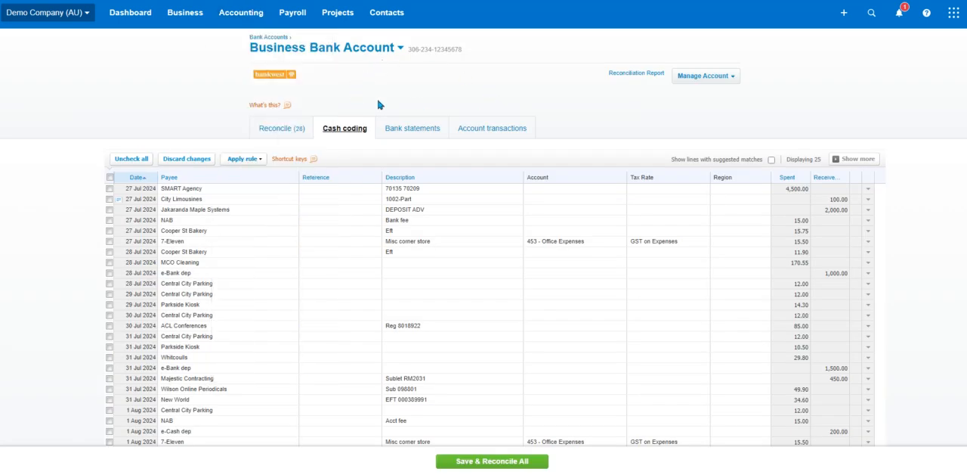
click(869, 201)
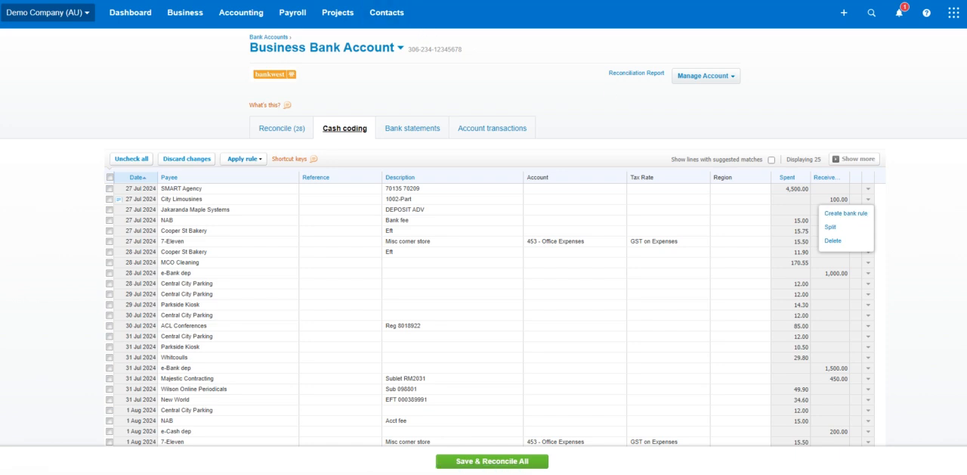
Go to the bank accounts overview and open the bank rules page in a new browser tab
click(182, 1)
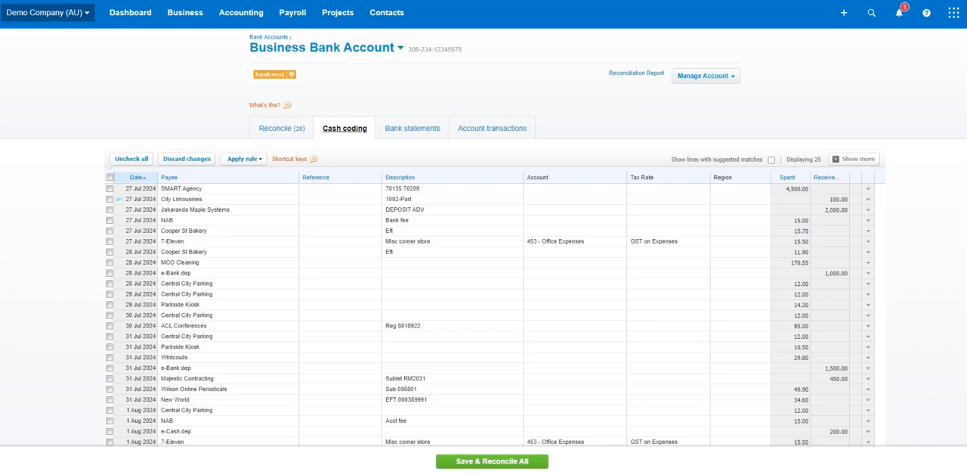
click(248, 22)
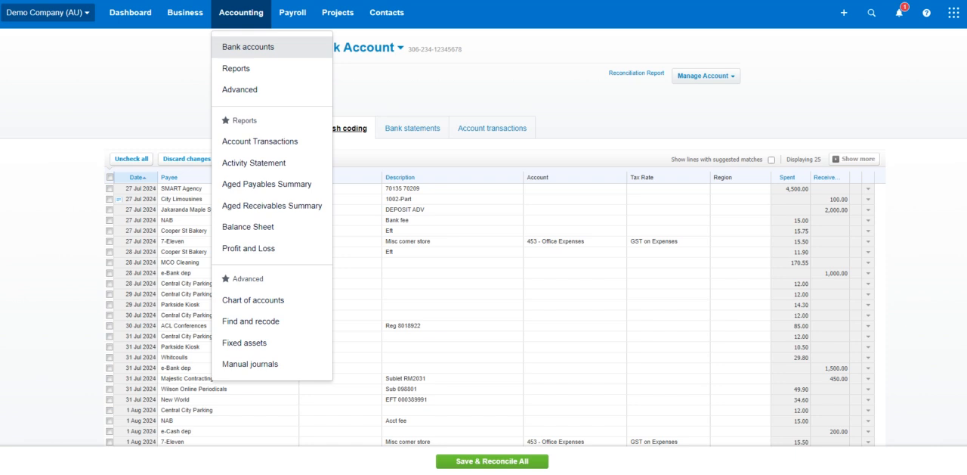
click(248, 47)
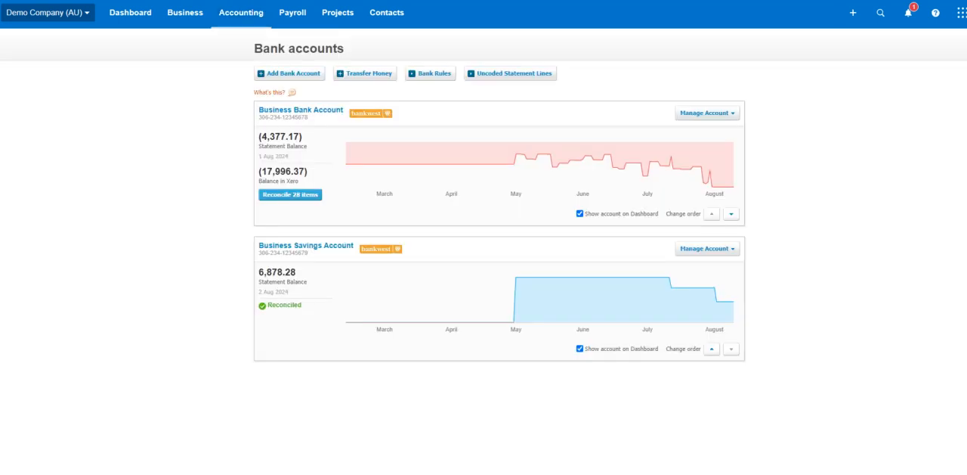
right_click(432, 81)
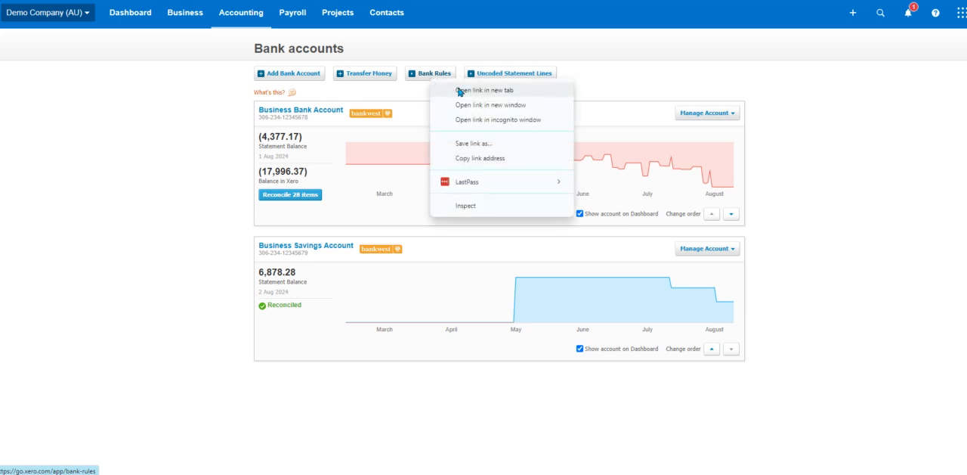
click(447, 91)
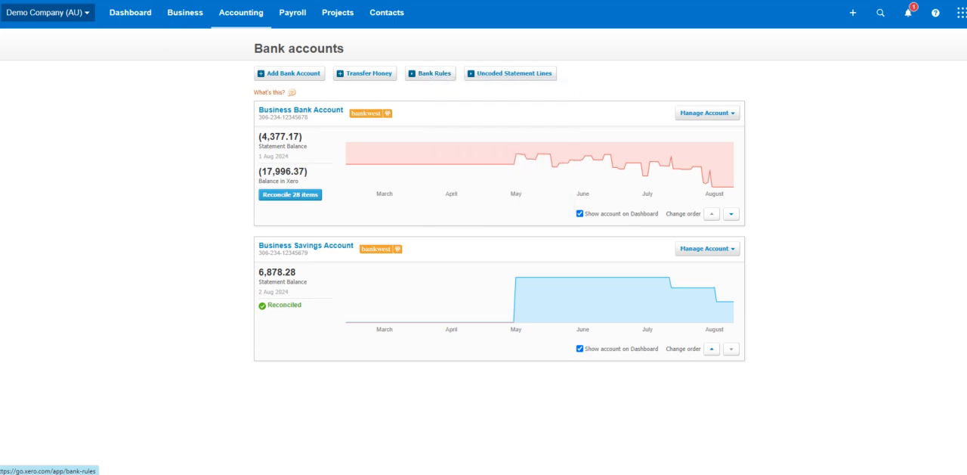
Return to reconciling the Business Bank Account and switch the Ridgeway University line to Transfer
click(290, 194)
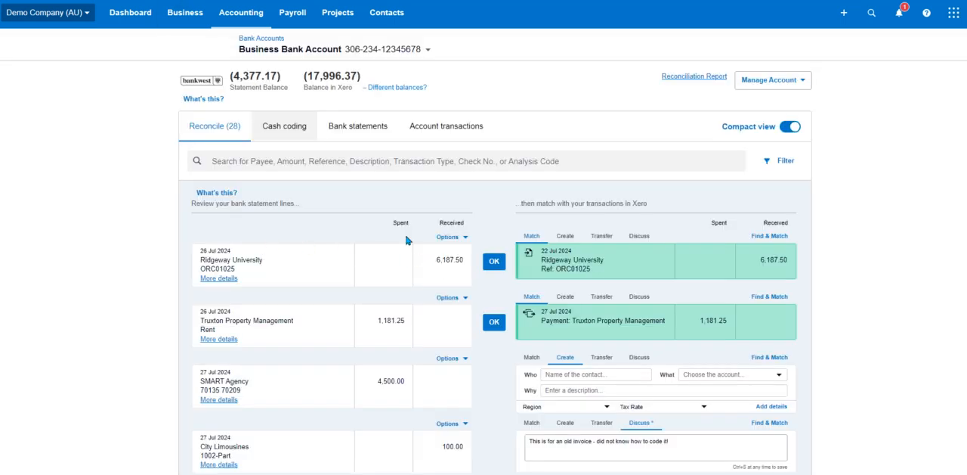
drag(393, 222, 464, 222)
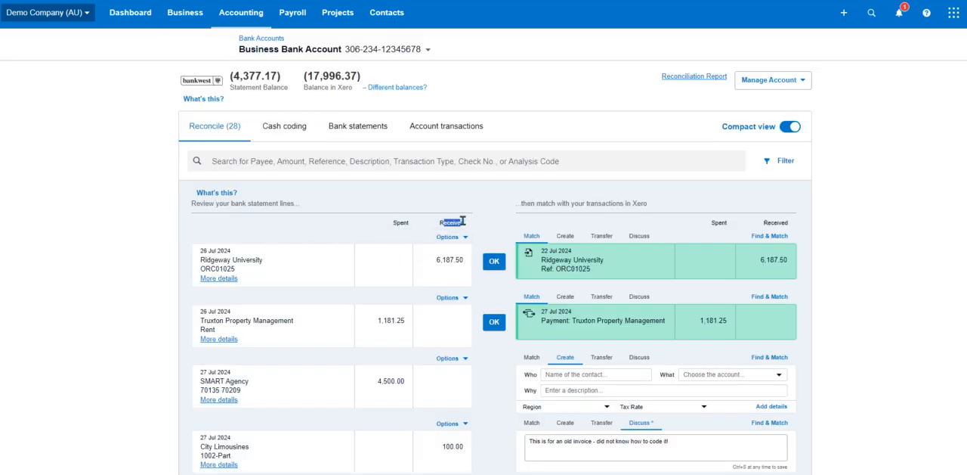
click(601, 239)
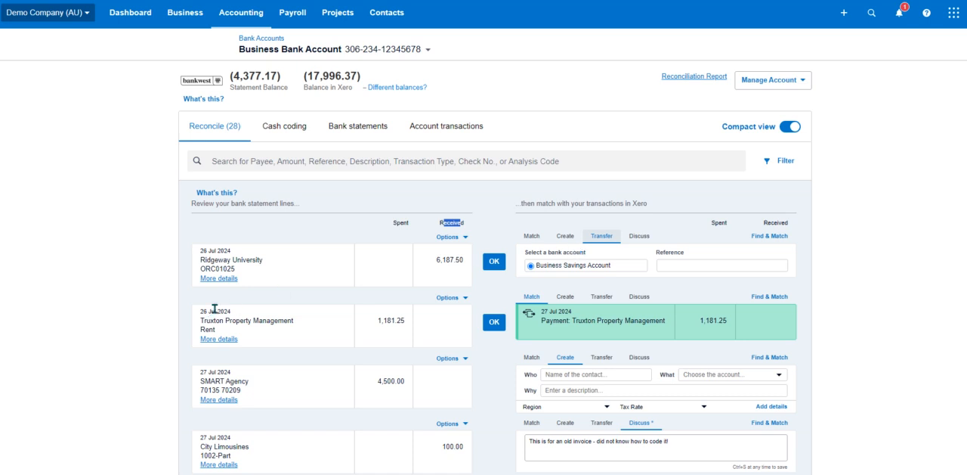
Review the Ridgeway University line's statement details, including payee, description, transaction amount and analysis code
click(224, 279)
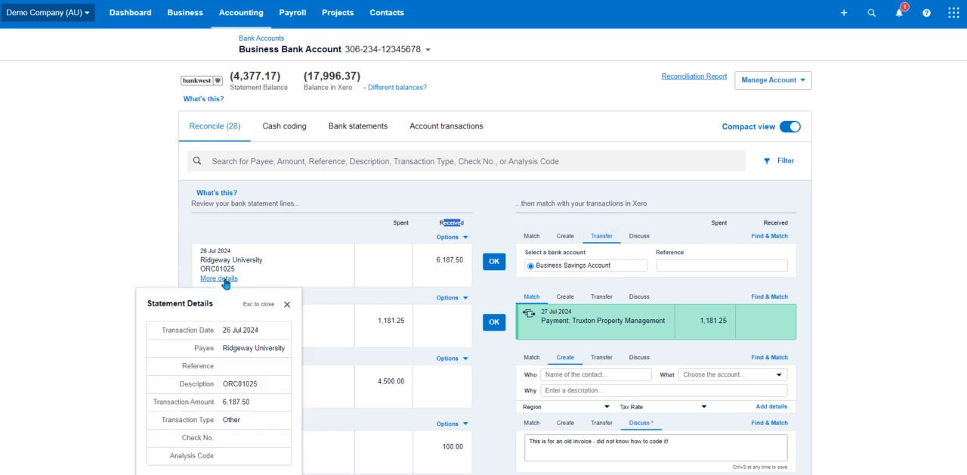
scroll(225, 284, down, 1)
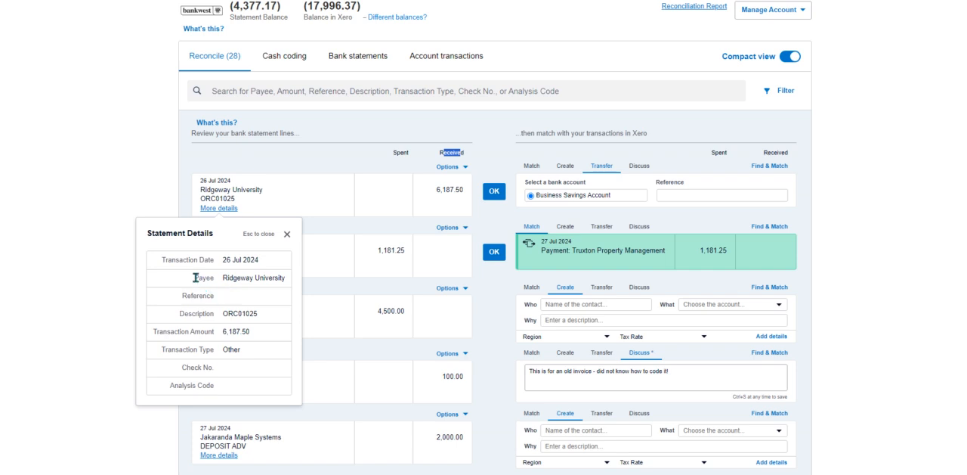
double_click(195, 277)
double_click(205, 313)
click(205, 329)
triple_click(176, 386)
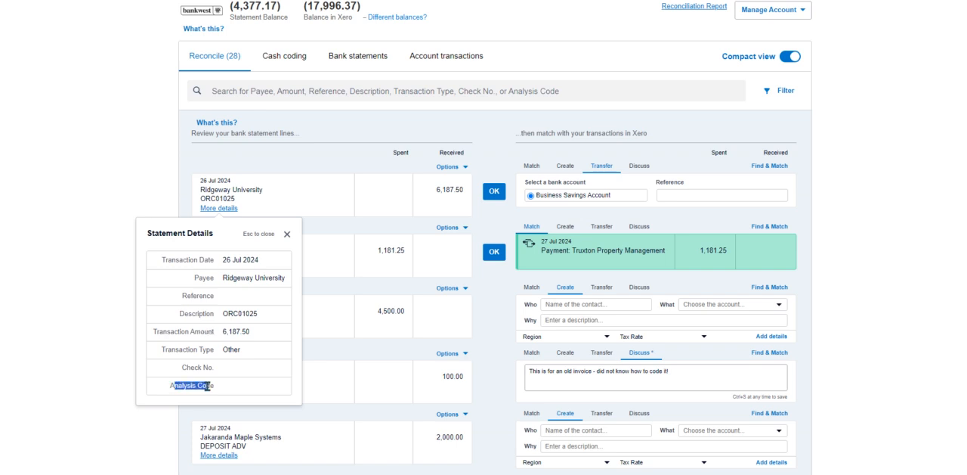
click(287, 234)
Start creating a bank rule from the 29 Jul 2024 Central City Parking statement line
scroll(286, 283, down, 20)
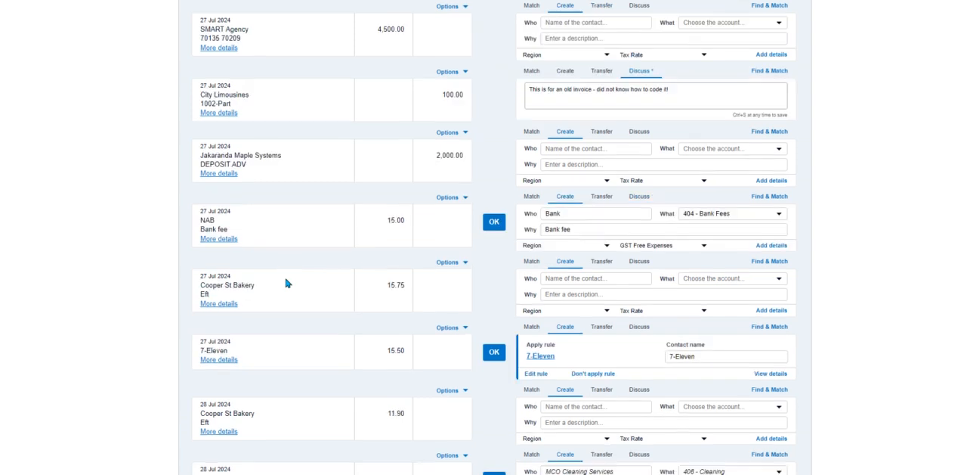
scroll(286, 283, down, 4)
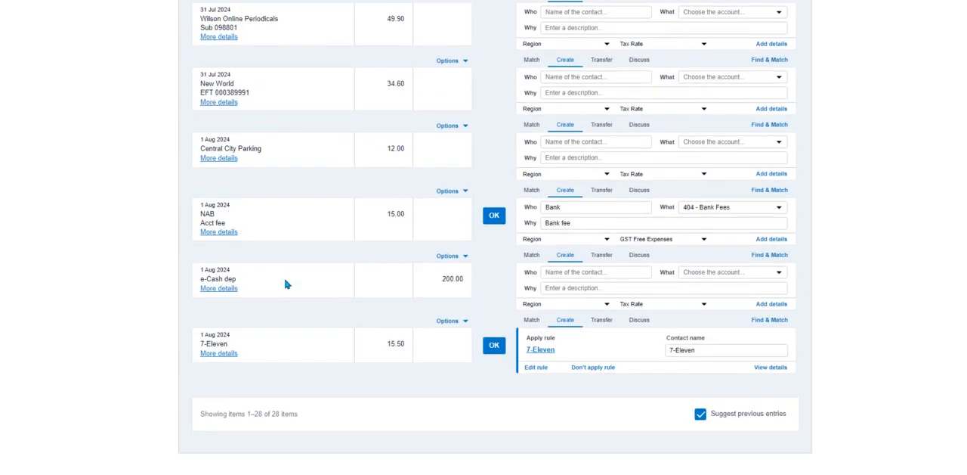
scroll(286, 283, up, 10)
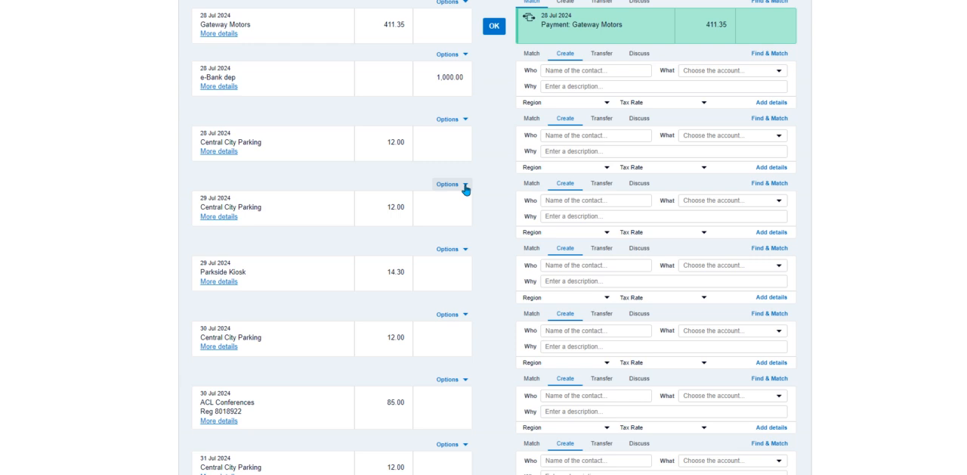
click(466, 189)
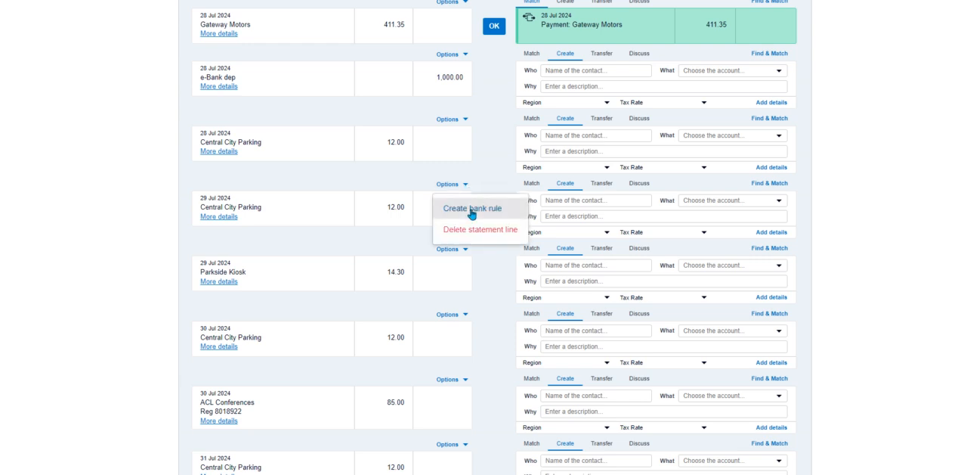
click(470, 207)
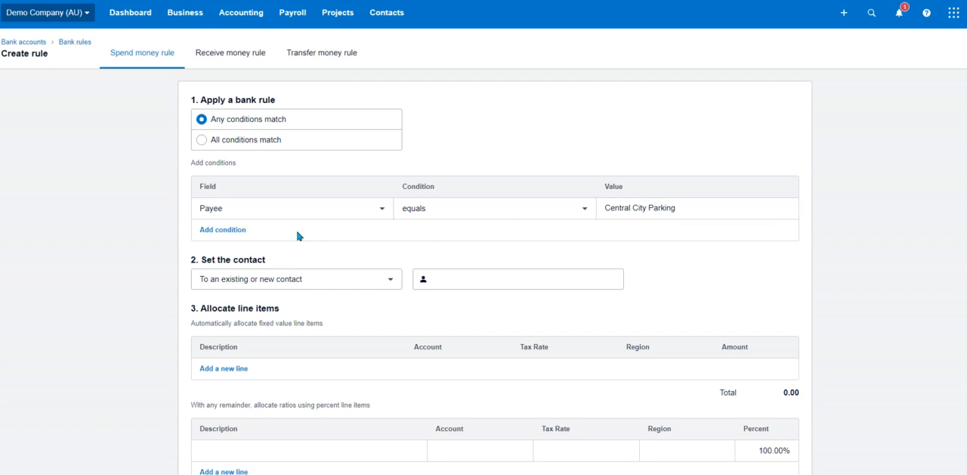
Make the rule apply when any conditions match, with the payee condition set to contains Central City Parking
click(202, 142)
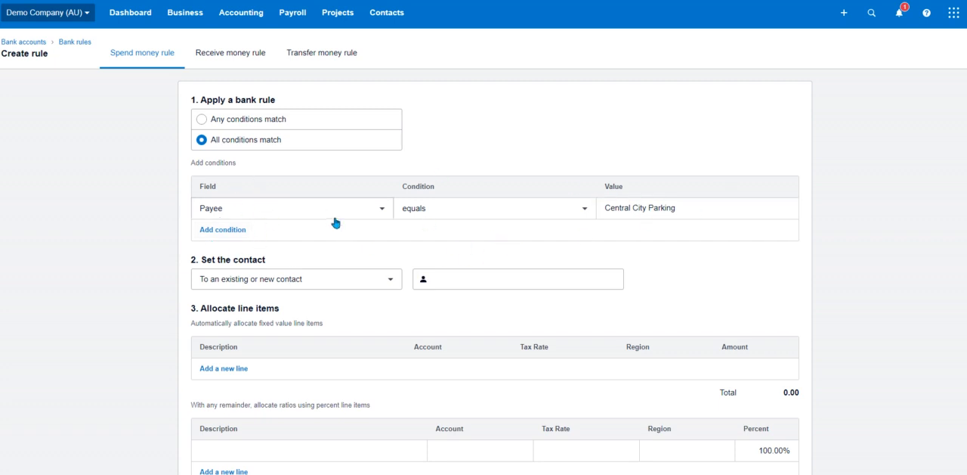
click(203, 124)
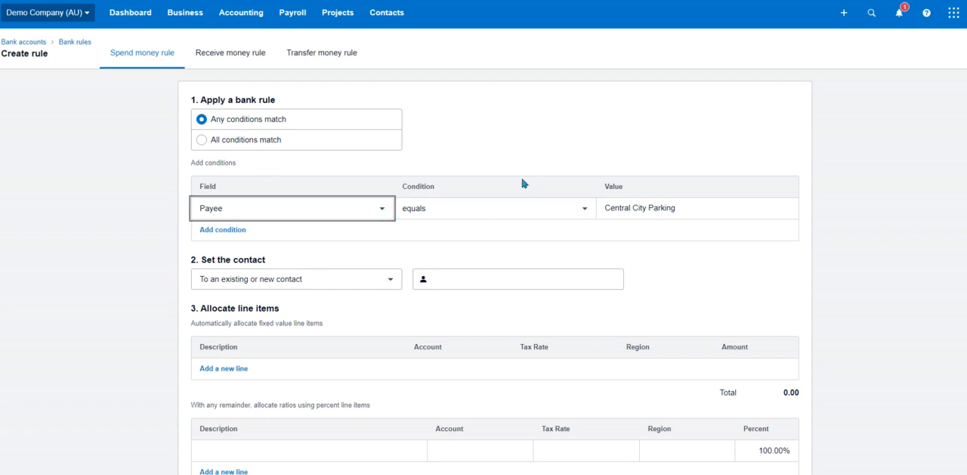
click(586, 215)
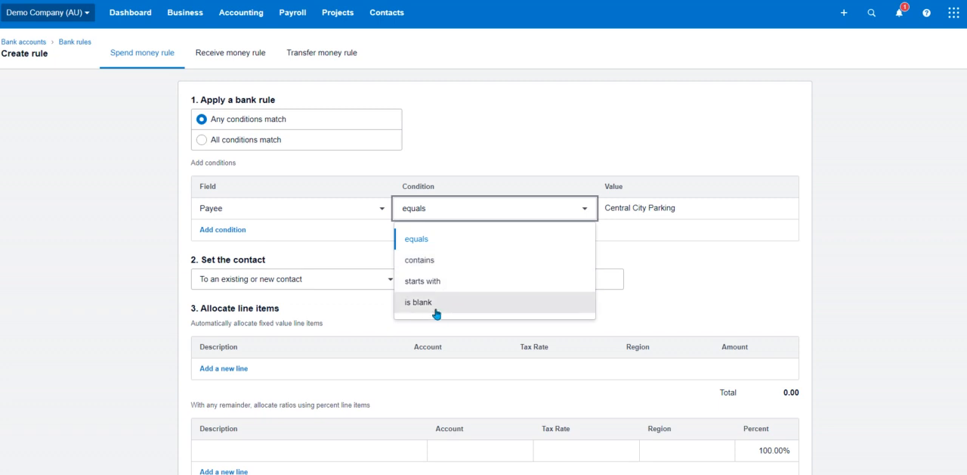
click(428, 260)
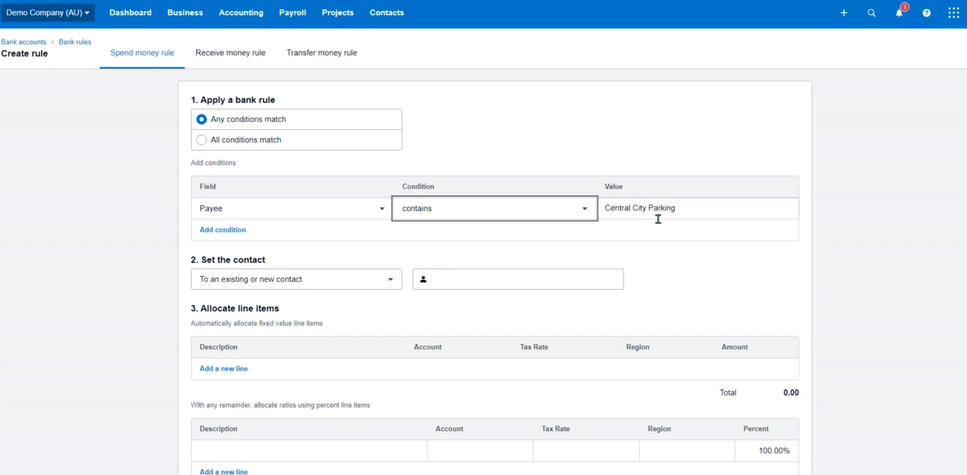
drag(610, 207, 672, 207)
click(687, 209)
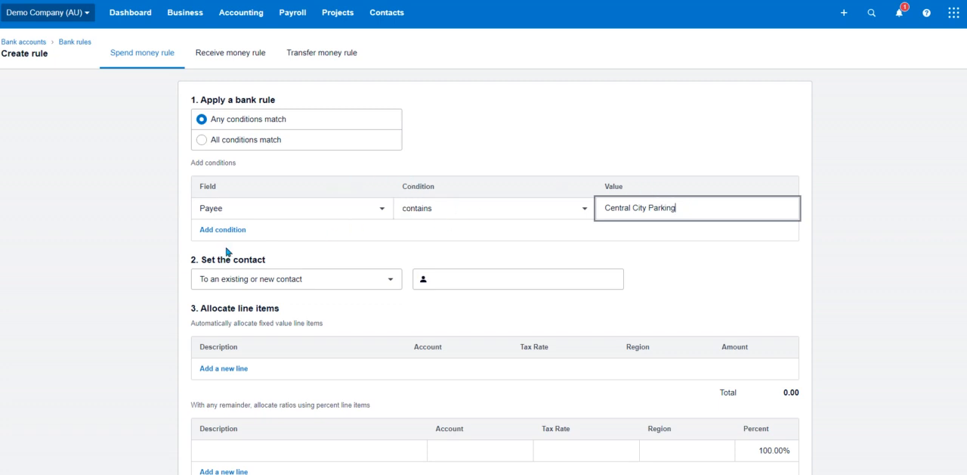
Set the rule's contact to the existing contact Central City Parking, searching for "city"
drag(201, 260, 264, 260)
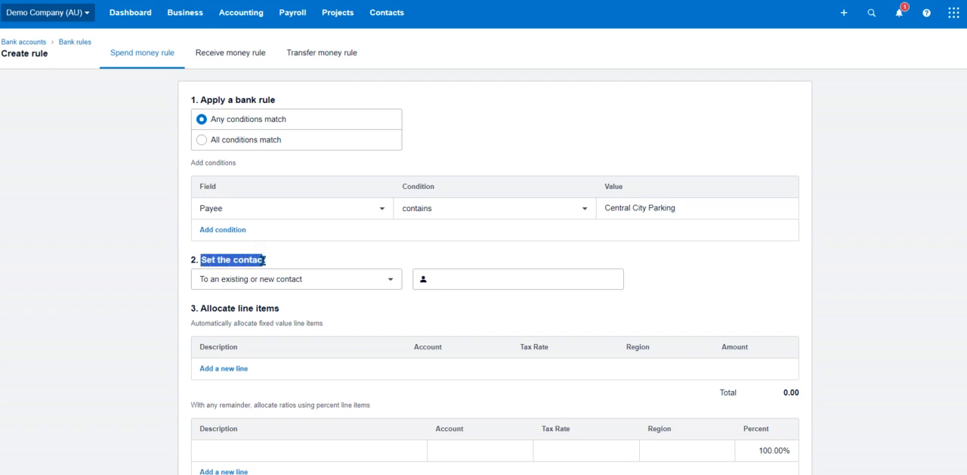
click(386, 284)
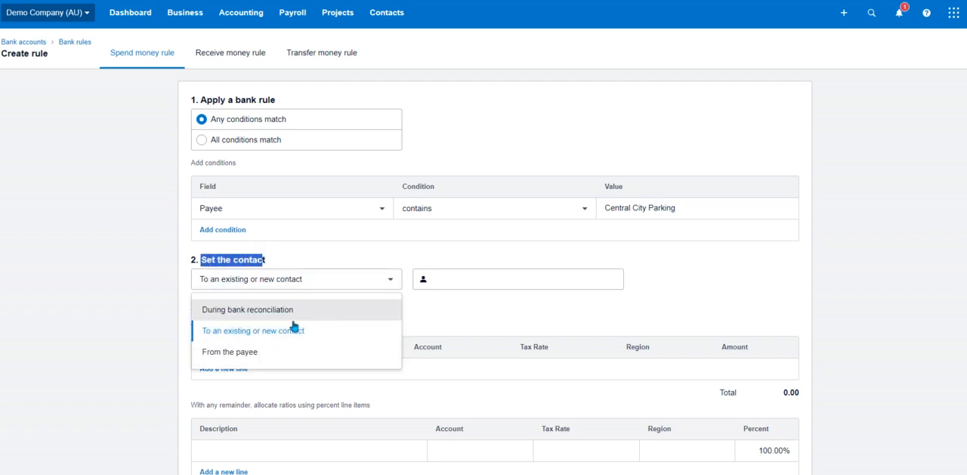
click(250, 332)
click(473, 270)
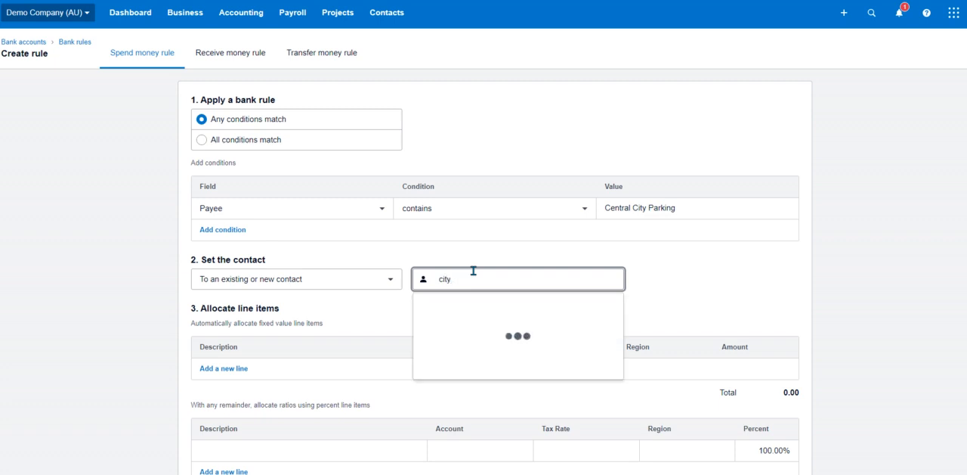
click(478, 377)
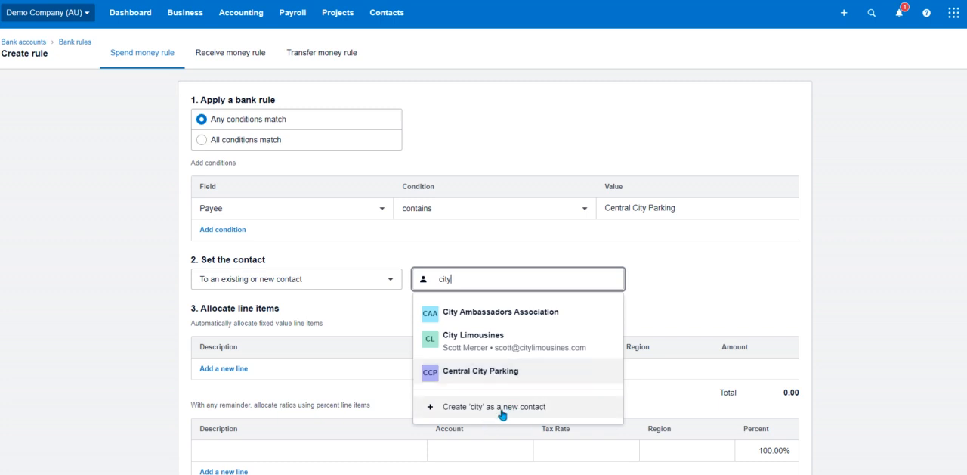
click(497, 371)
Add a fixed value line item and assign it to account 449 - Motor Vehicle Expenses, searching for "mot"
scroll(406, 352, down, 1)
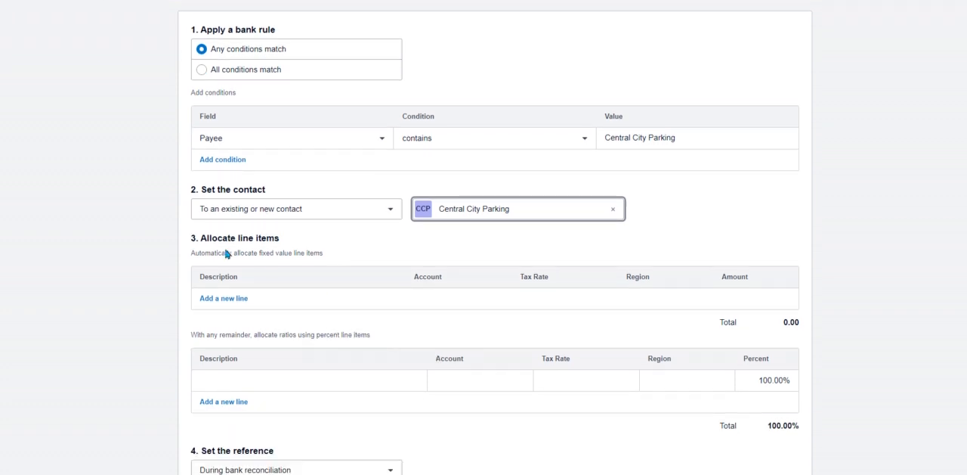
drag(210, 237, 393, 239)
click(390, 243)
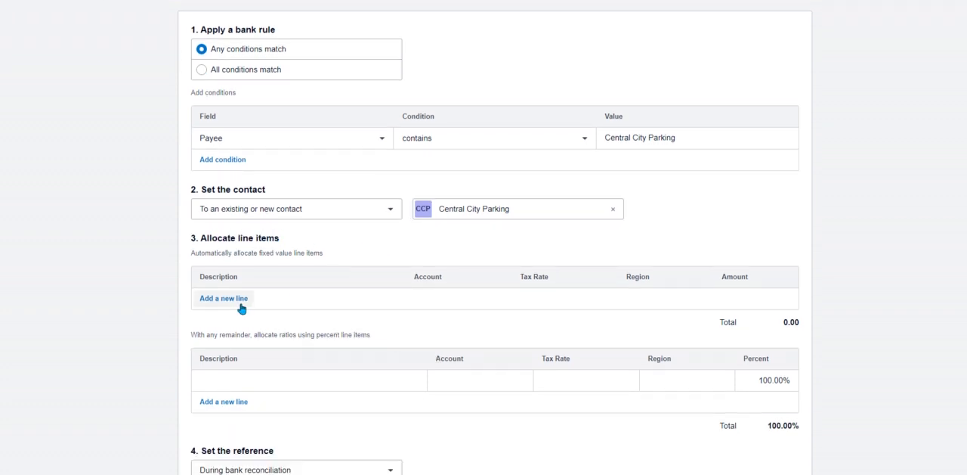
click(231, 298)
scroll(466, 315, down, 1)
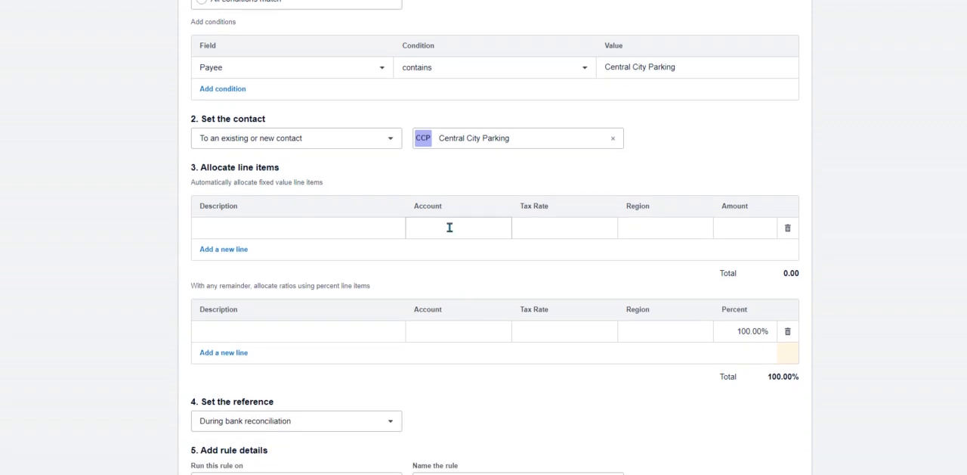
click(448, 228)
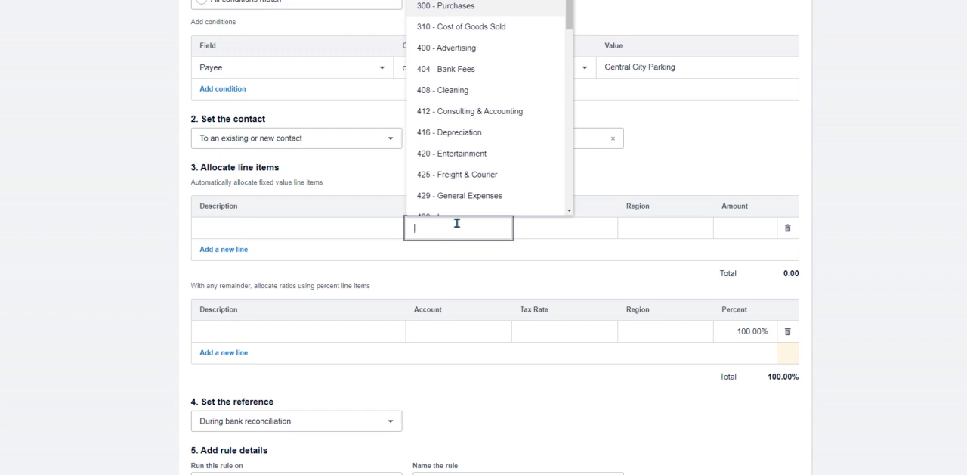
text(mot)
click(499, 272)
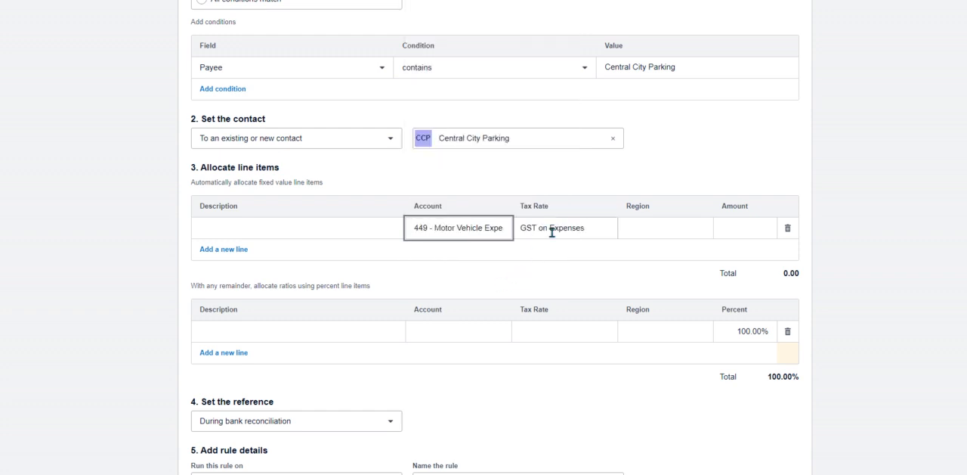
Set the amount of the fixed value line item to 12.00
click(747, 227)
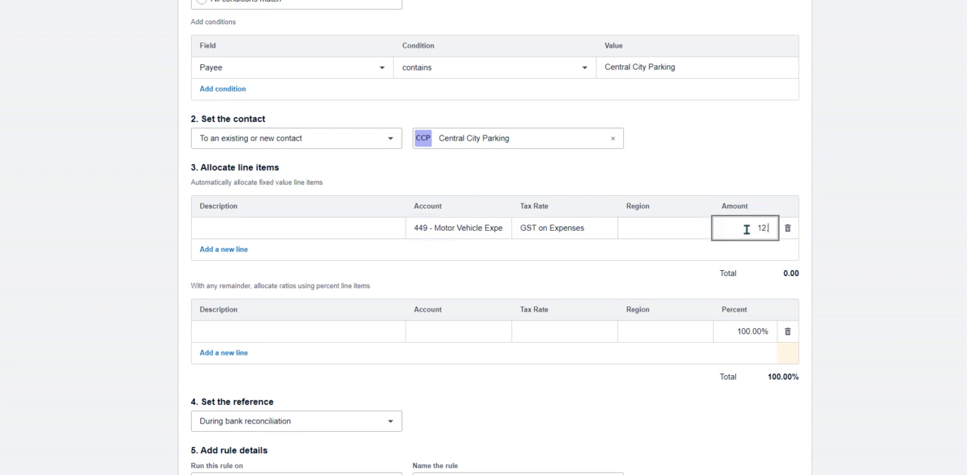
text(12.00)
click(866, 249)
drag(328, 285, 373, 289)
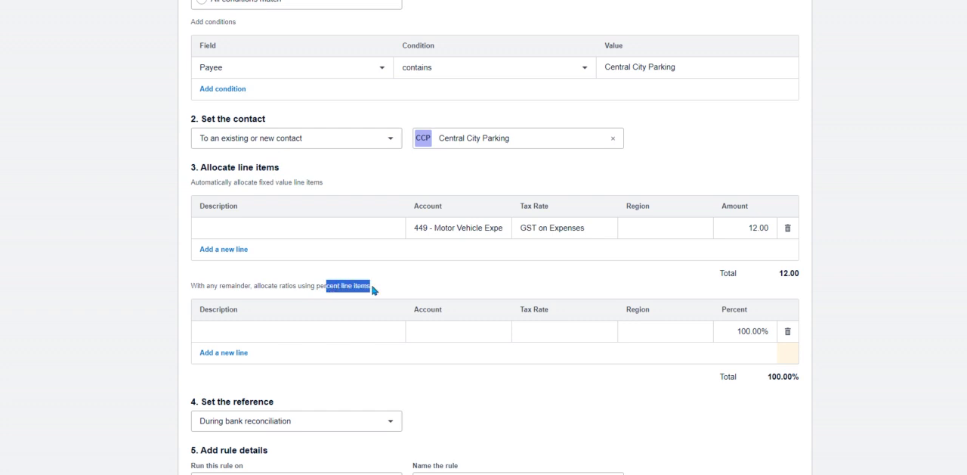
Delete the fixed value line and assign the 100.00% percent line to account 449 - Motor Vehicle Expenses, searching for "moto"
click(789, 227)
click(469, 304)
text(moto)
click(526, 355)
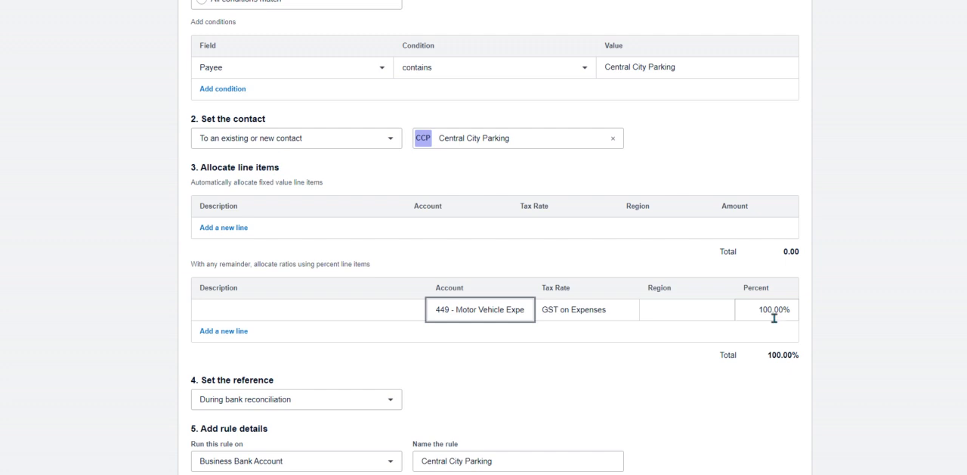
Set the rule's reference to During bank reconciliation
scroll(774, 319, down, 1)
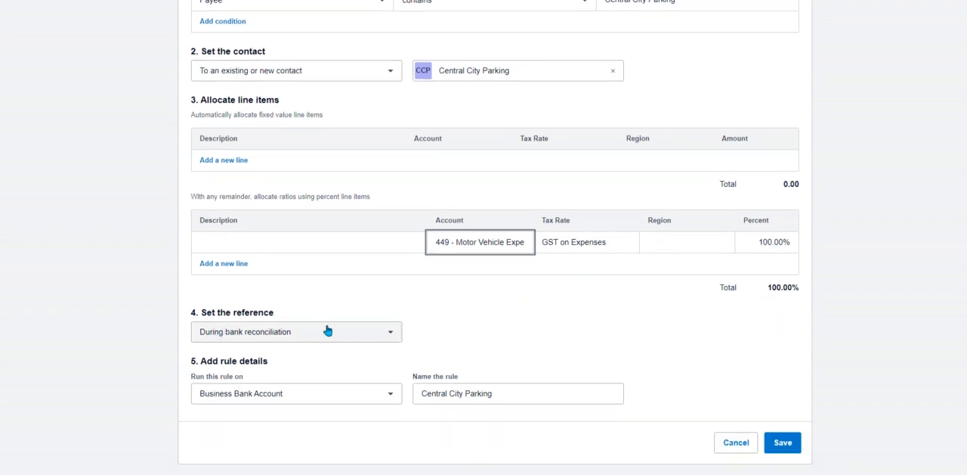
click(390, 335)
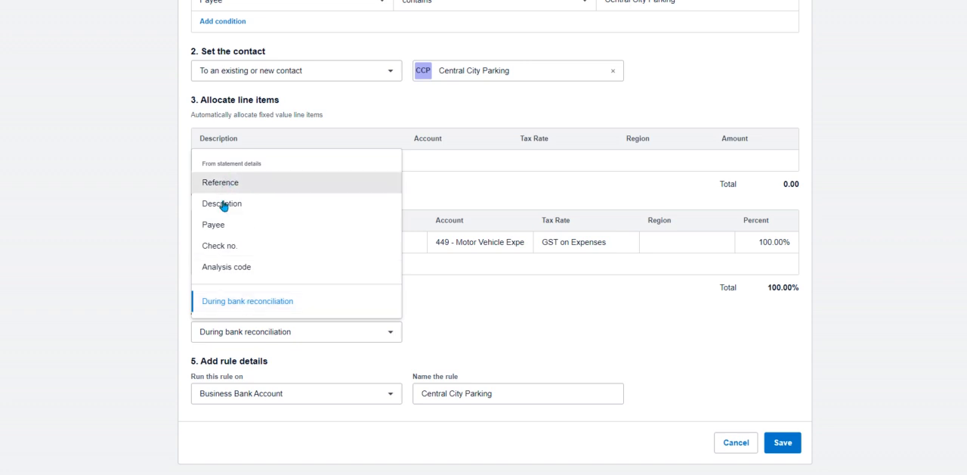
click(231, 302)
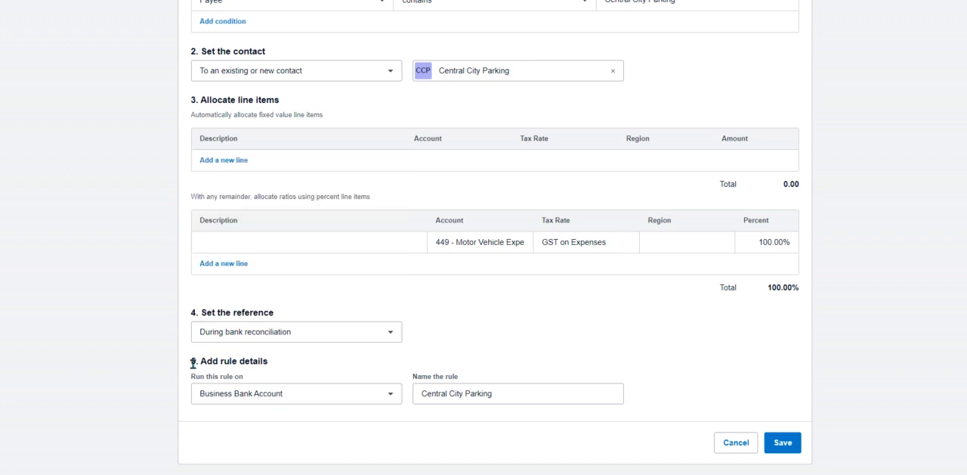
Set the rule to run on the Business Savings Account
click(394, 396)
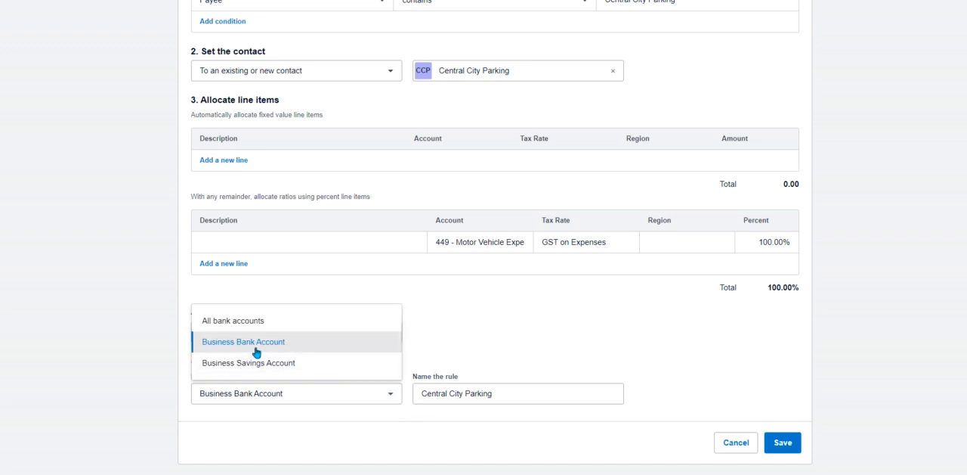
click(312, 345)
click(392, 397)
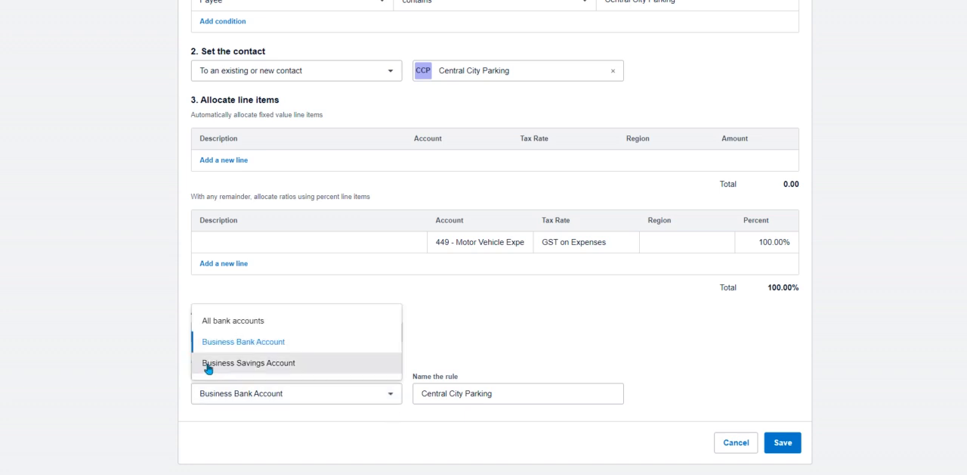
click(282, 367)
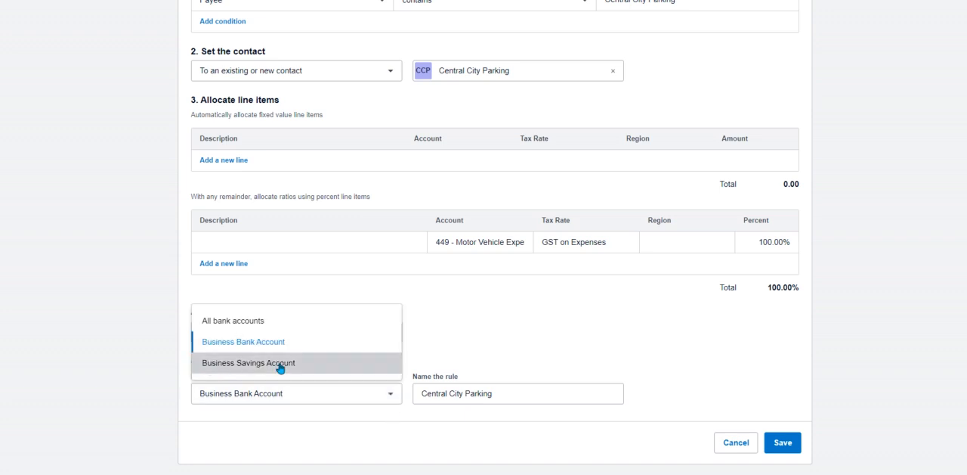
Set the rule to run on all bank accounts, keep the name Central City Parking, and save it
click(389, 399)
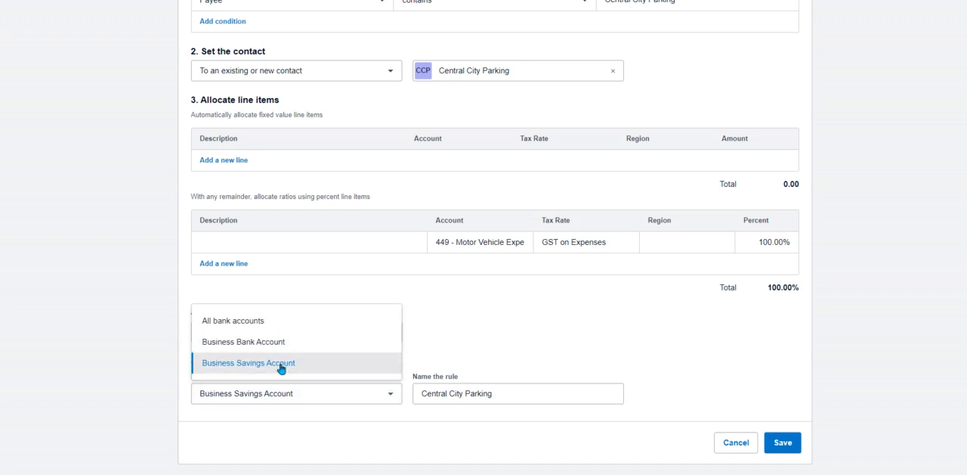
click(247, 326)
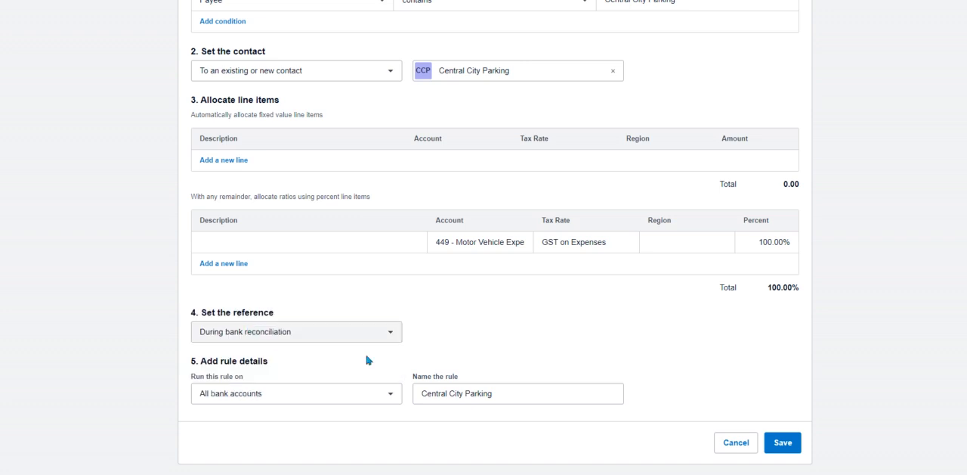
click(512, 393)
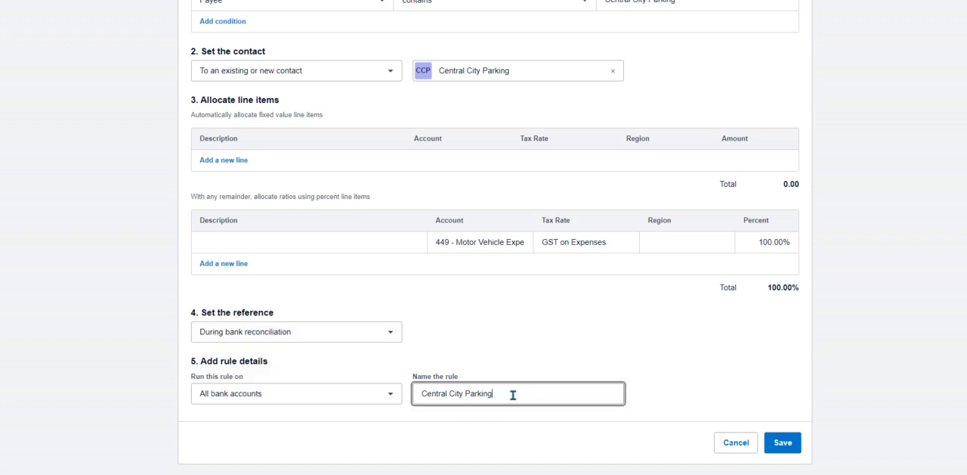
click(793, 449)
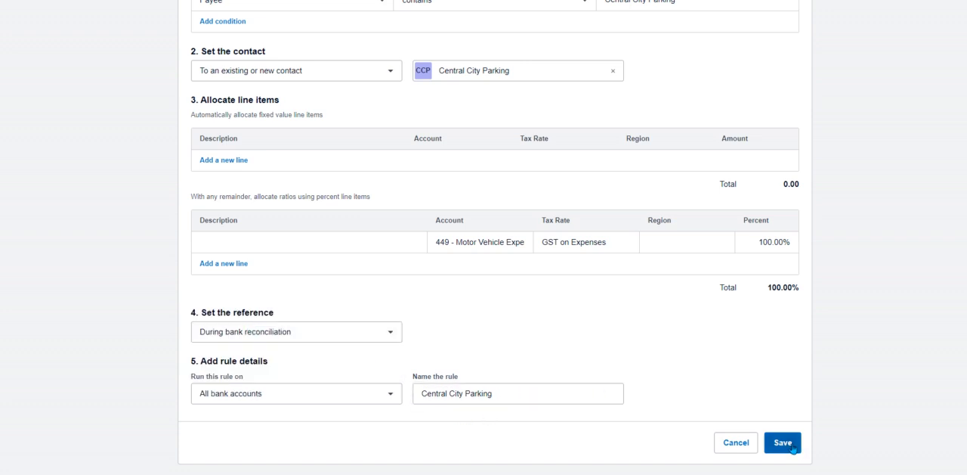